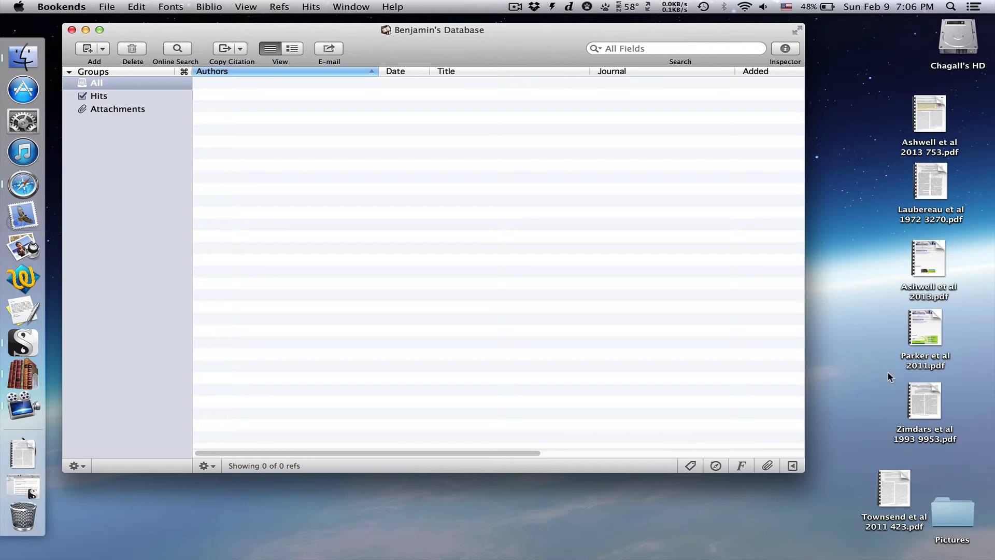
# - Drop 'Ashwell et al 2013 753.pdf' into the library, importing its reference online and attaching the file
pyautogui.moveTo(932, 116)
pyautogui.moveTo(932, 116); pyautogui.dragTo(559, 197)
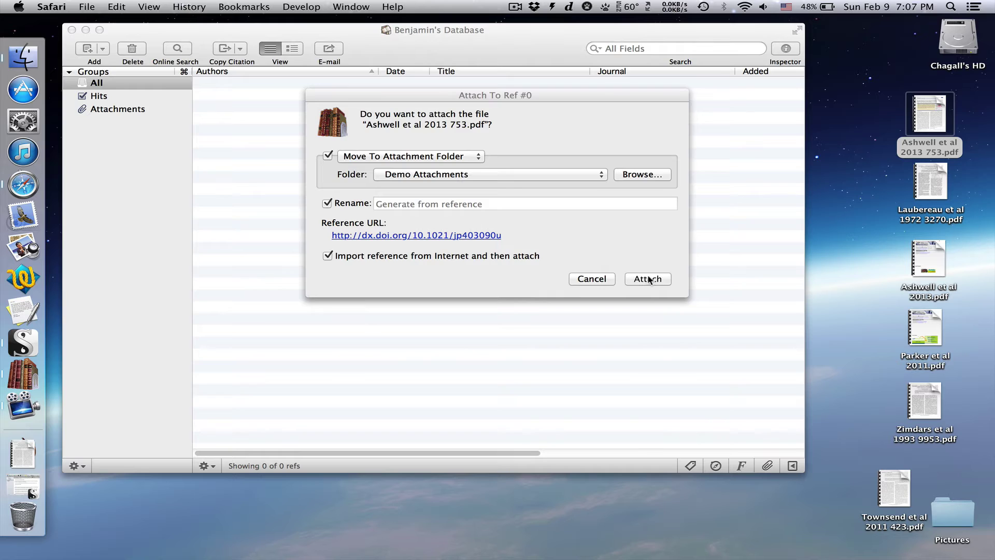
pyautogui.click(648, 279)
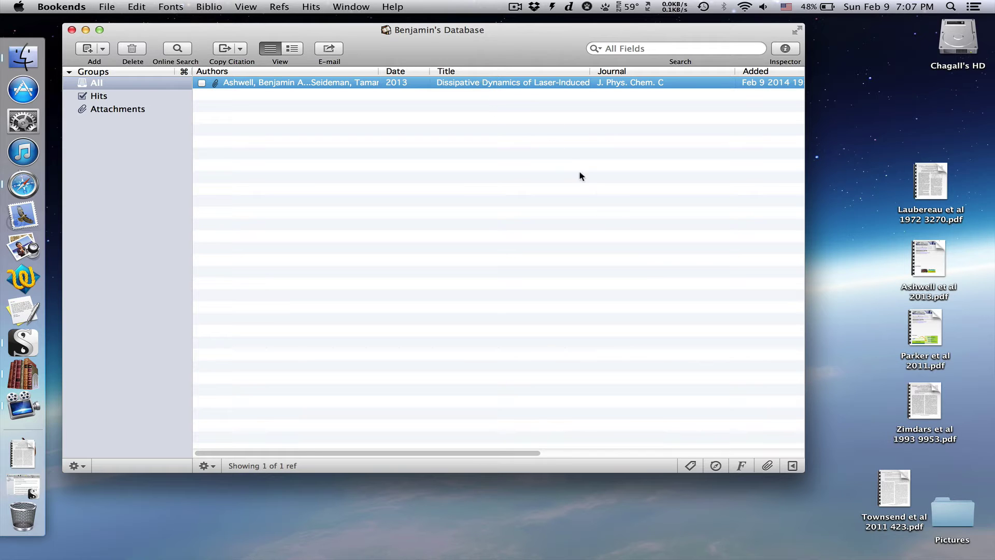
pyautogui.click(792, 465)
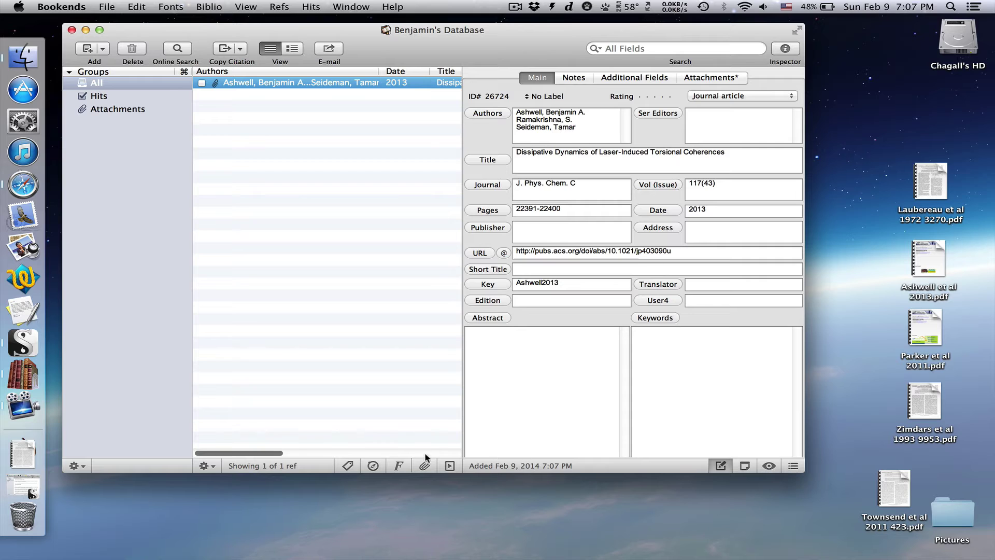
pyautogui.click(425, 465)
pyautogui.click(425, 465)
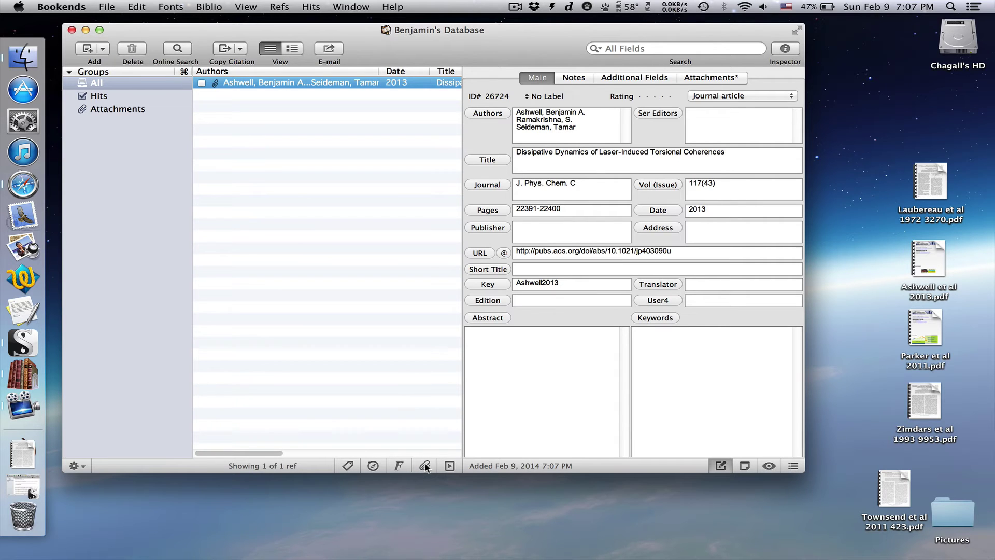
pyautogui.click(450, 466)
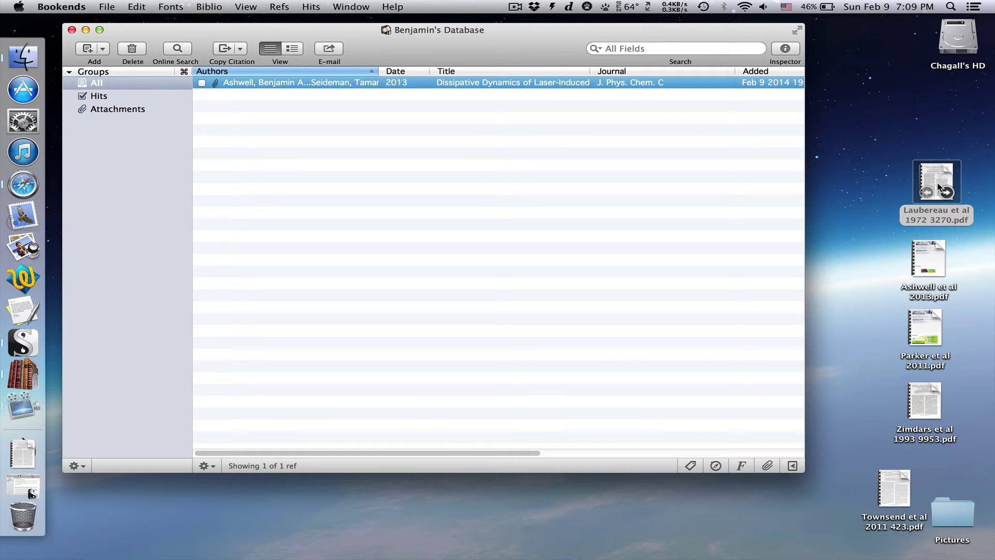
# - Drop 'Laubereau et al 1972 3270.pdf' into the list and attach it to a new autocompleted reference
pyautogui.moveTo(940, 188); pyautogui.dragTo(638, 217)
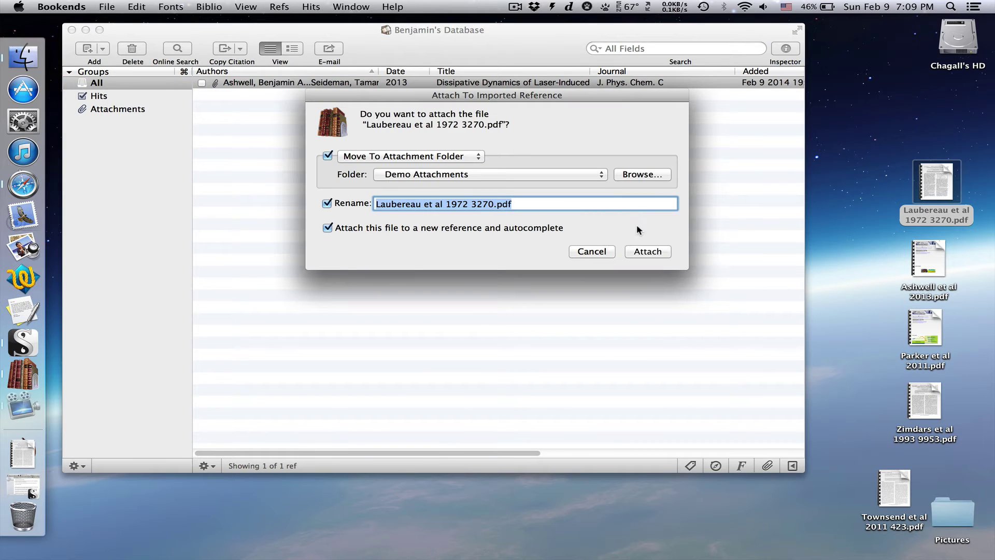
pyautogui.click(646, 254)
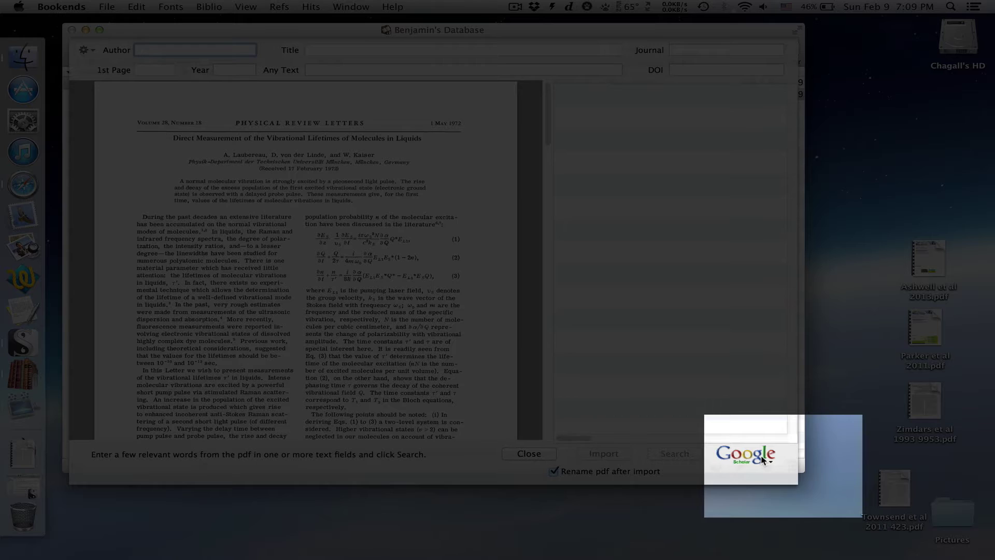
# - Search Google Scholar for author laubereau, year 1972, text 'direct measurement', and import the matching paper
pyautogui.click(763, 459)
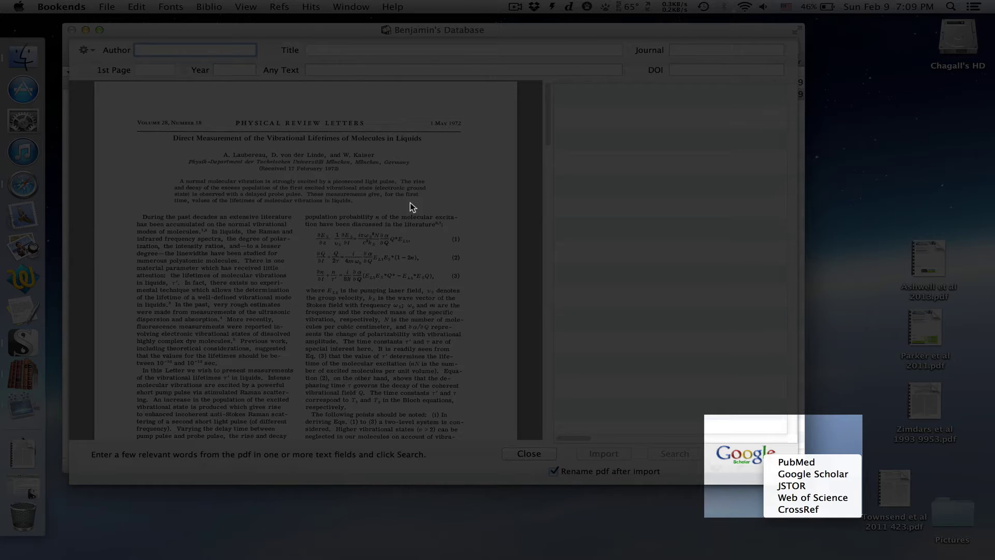
pyautogui.click(194, 47)
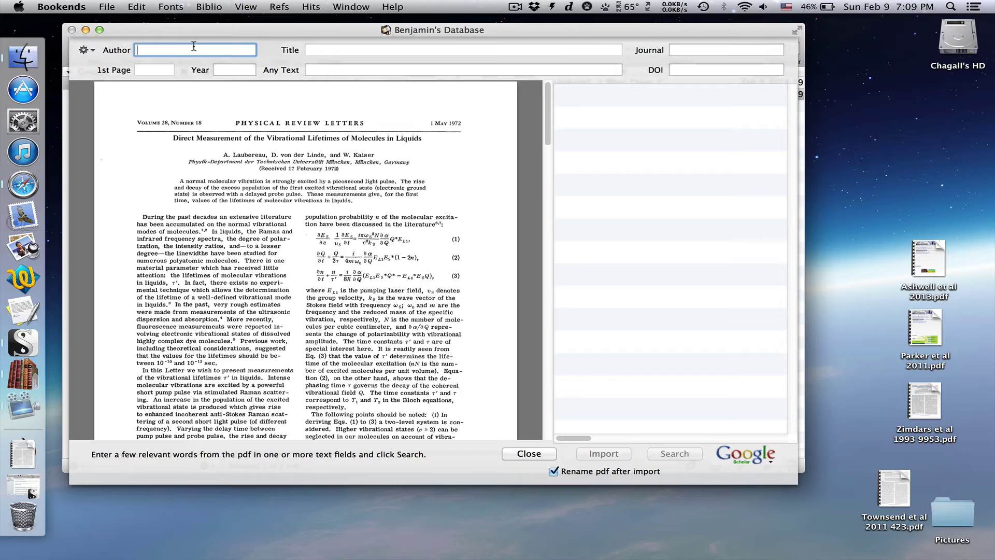
pyautogui.write('lau')
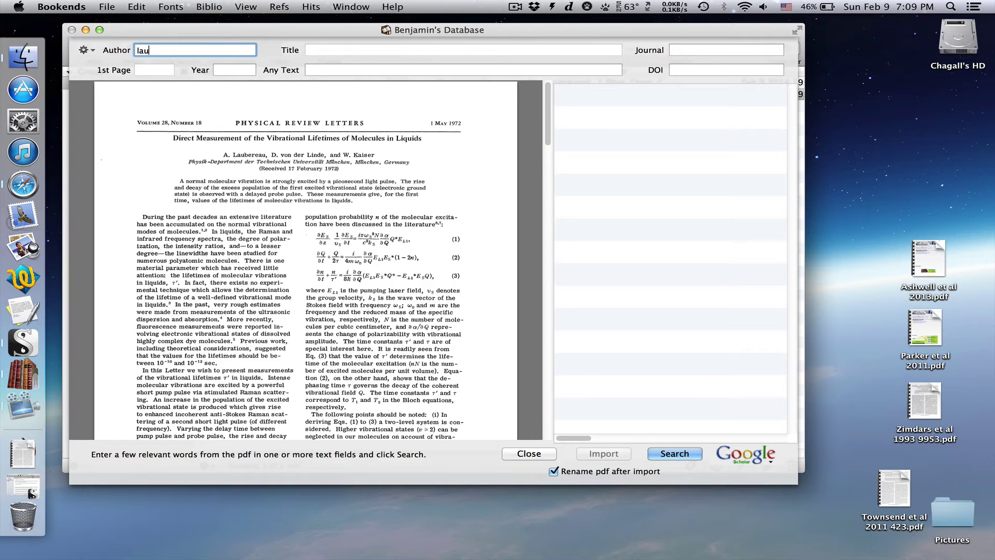
pyautogui.write('bereau')
pyautogui.press('Tab')
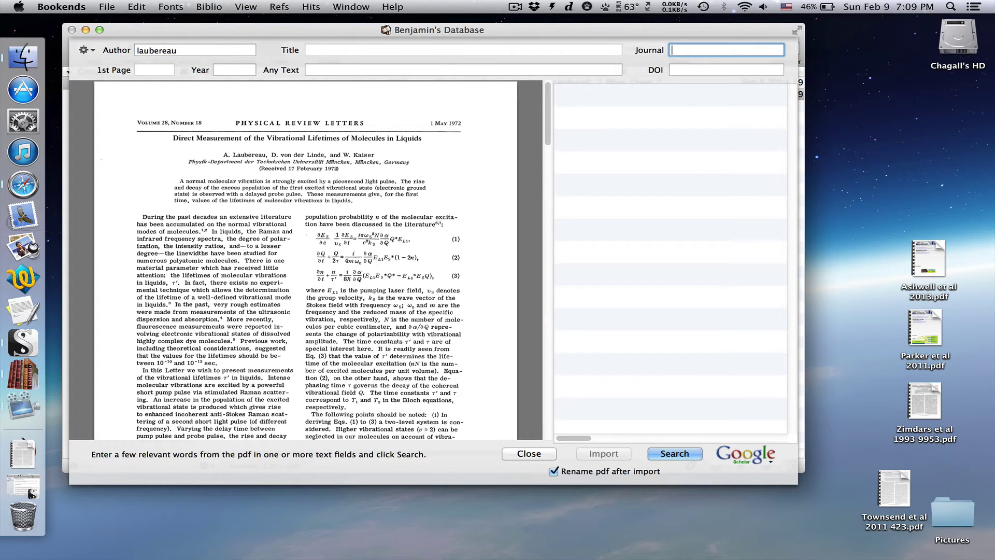
pyautogui.press('Tab')
pyautogui.write('1972')
pyautogui.press('Tab')
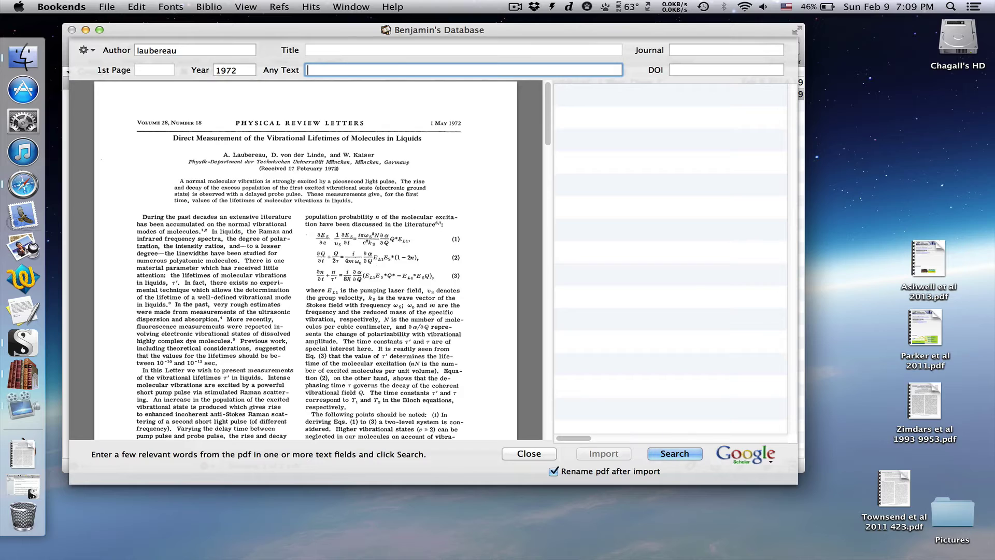
pyautogui.write('direct measurement')
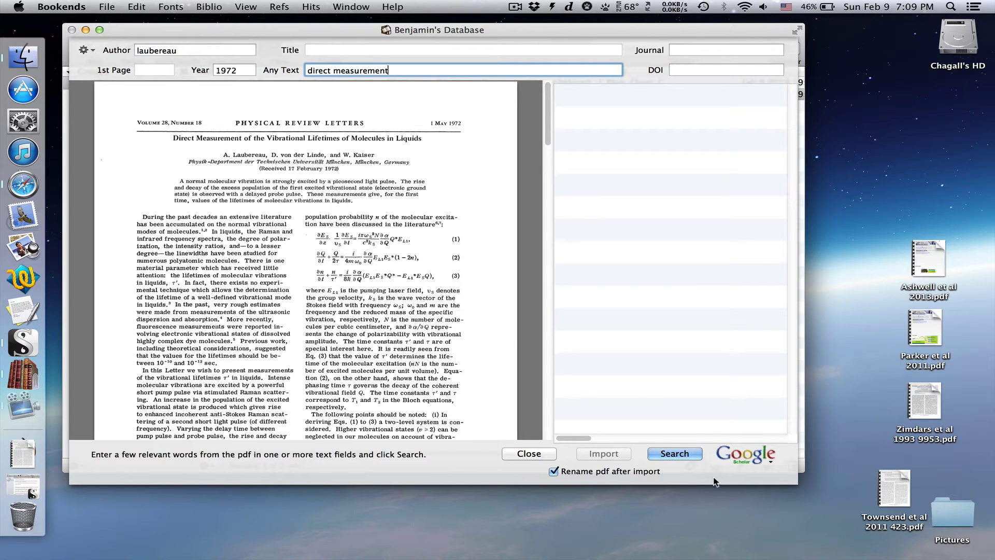
pyautogui.click(695, 459)
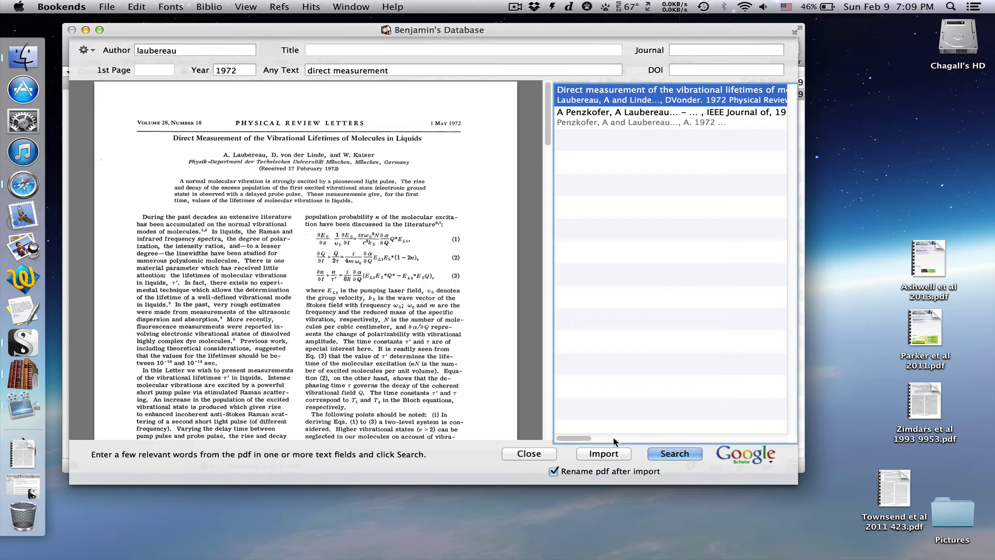
pyautogui.click(604, 454)
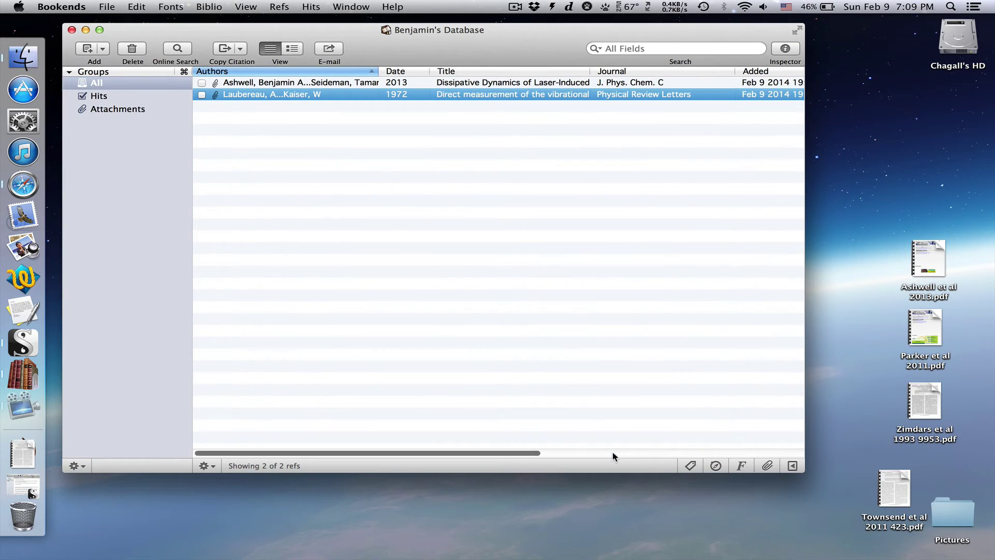
pyautogui.click(794, 465)
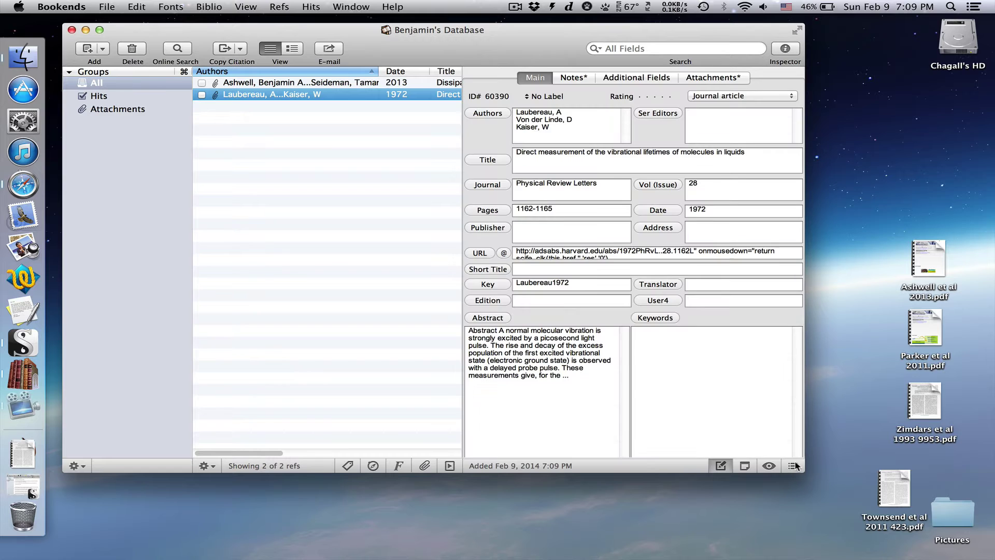
pyautogui.click(450, 465)
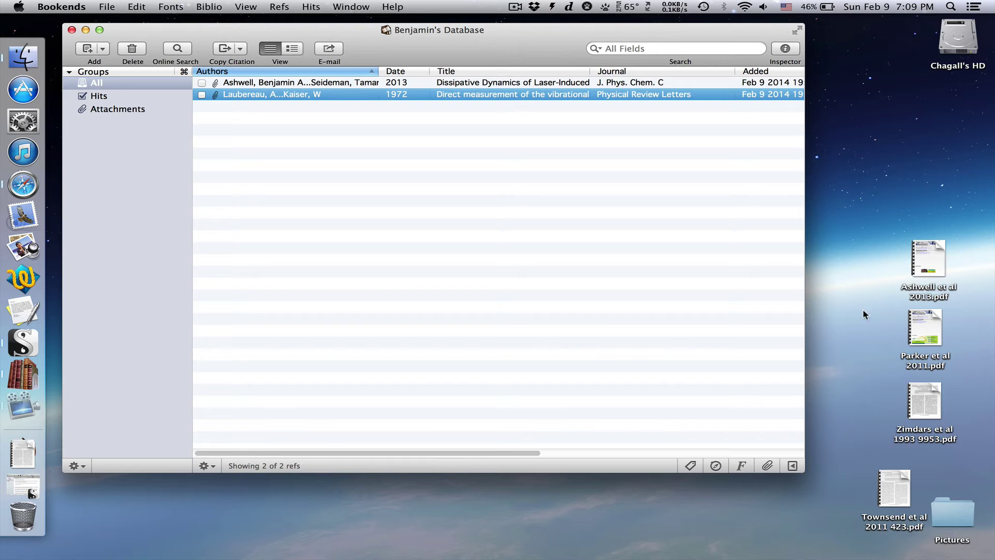
# - Drop the Ashwell, Parker and Zimdars PDFs onto the list, attaching each to its own new reference
pyautogui.moveTo(885, 248); pyautogui.dragTo(421, 266)
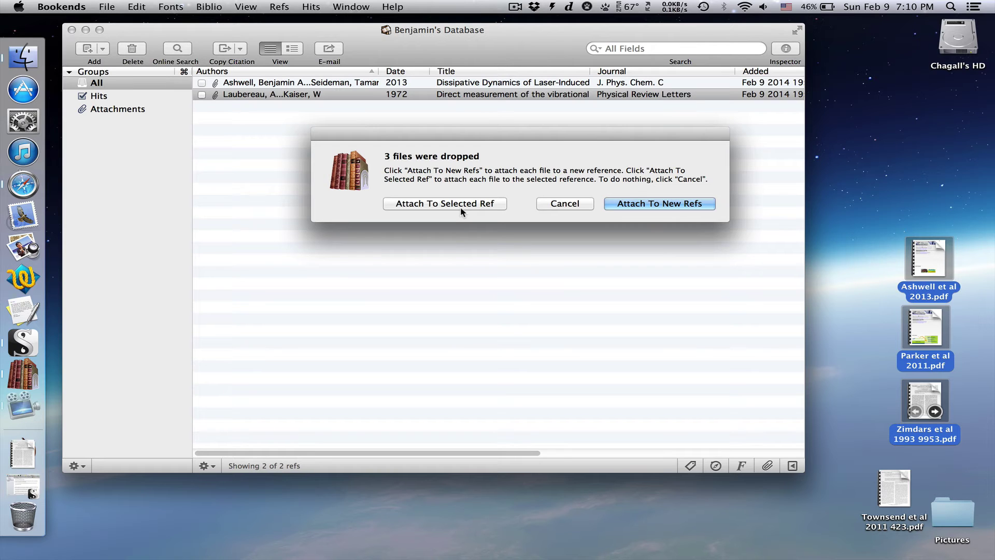
pyautogui.click(621, 204)
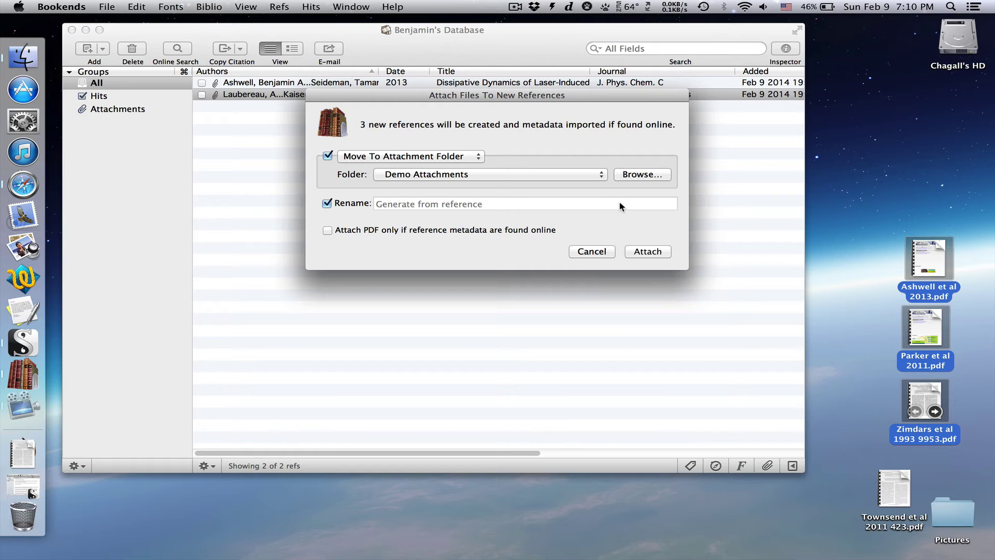
pyautogui.click(646, 255)
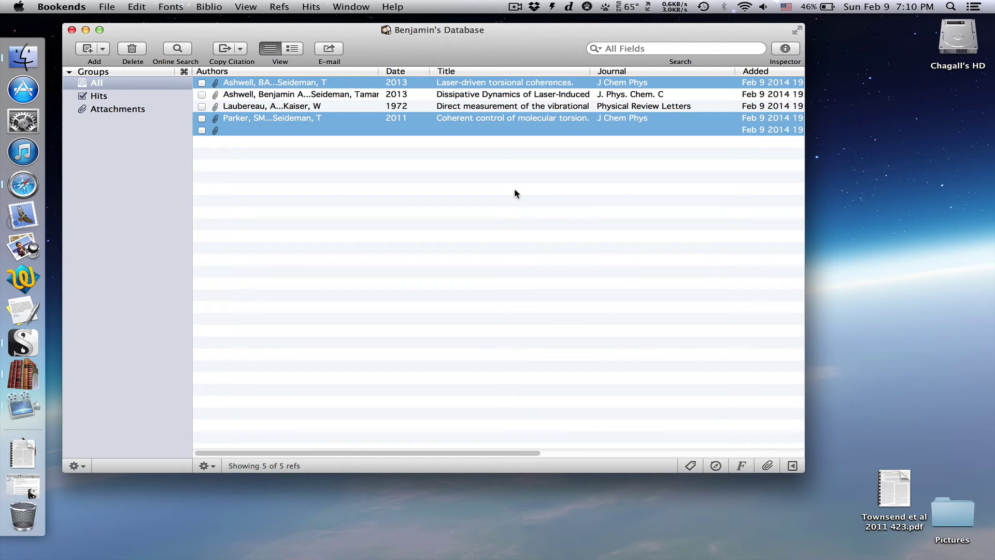
# - Select the blank fifth reference lacking metadata and open the Refs menu
pyautogui.click(451, 96)
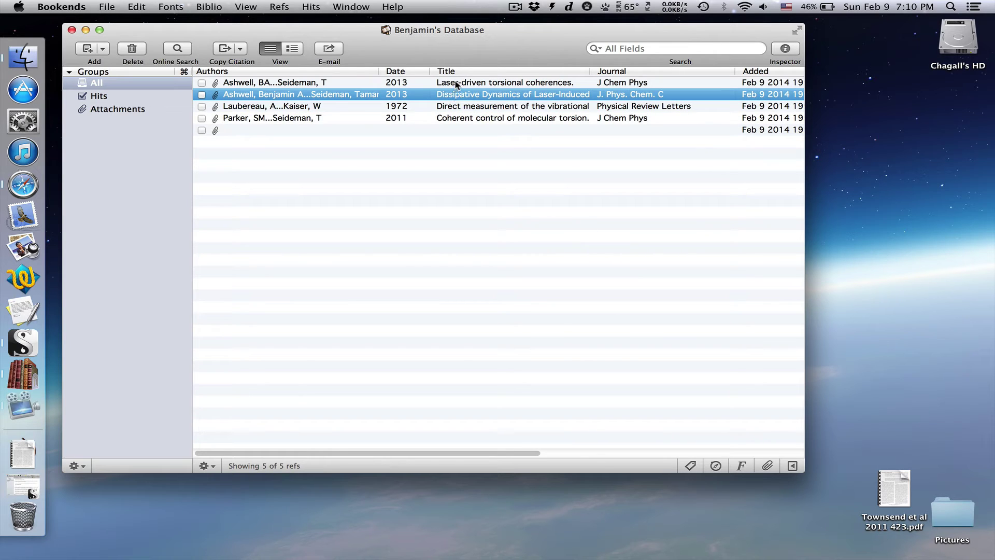
pyautogui.click(454, 84)
pyautogui.click(456, 118)
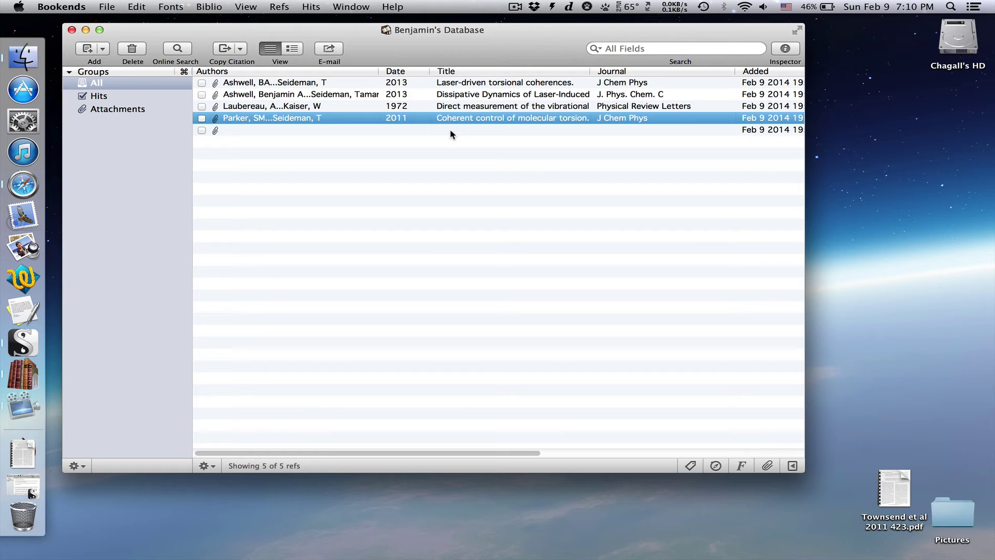
pyautogui.click(450, 130)
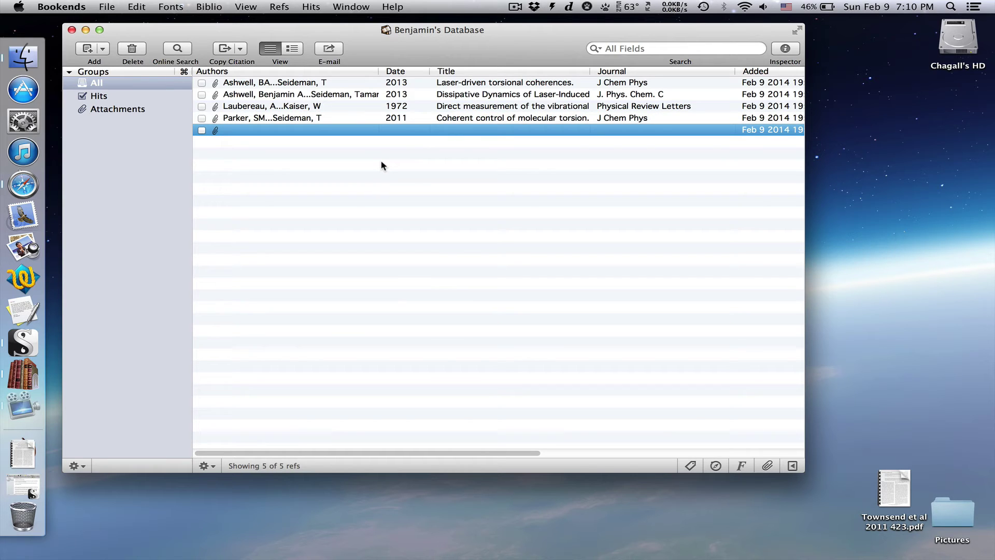
pyautogui.click(280, 7)
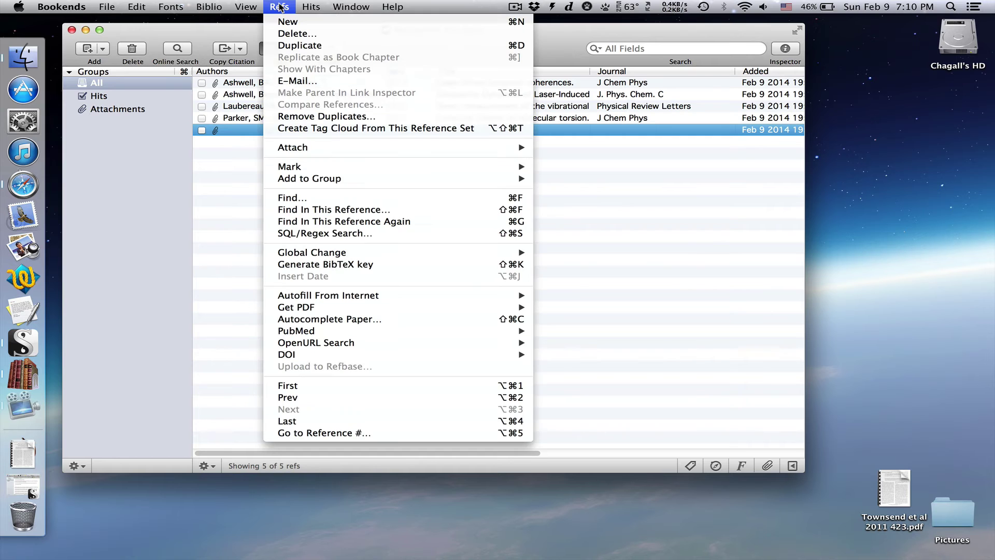
# - Autocomplete the blank reference with zimdars, 1993 and 'picosecond infrared', importing the top Google Scholar hit
pyautogui.click(317, 320)
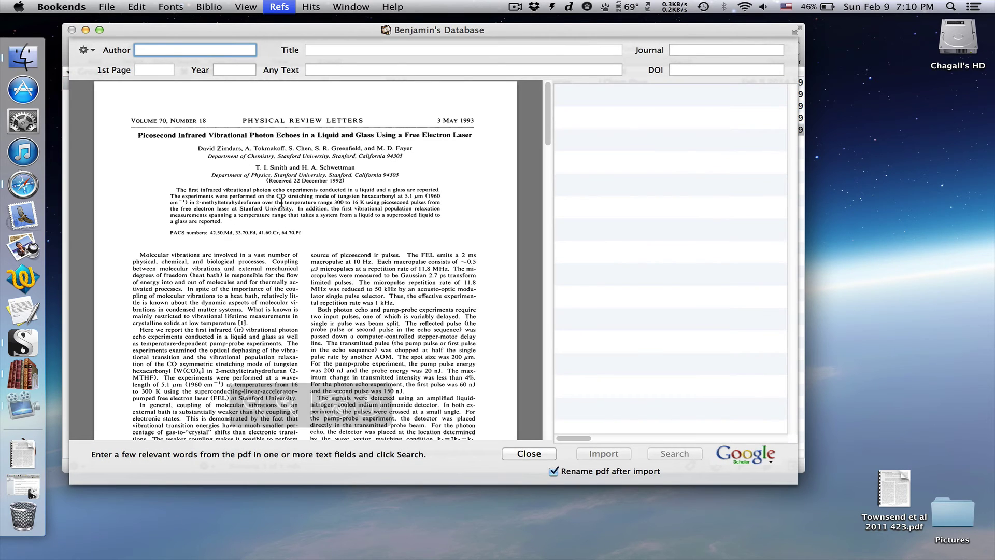
pyautogui.write('zimdars')
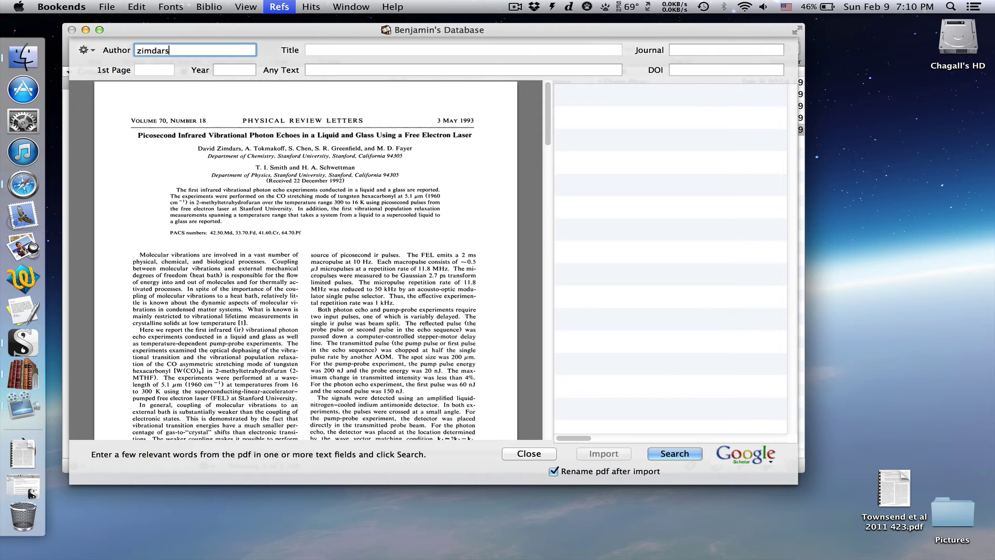
pyautogui.press('Tab')
pyautogui.write('1993')
pyautogui.press('Tab')
pyautogui.write('p')
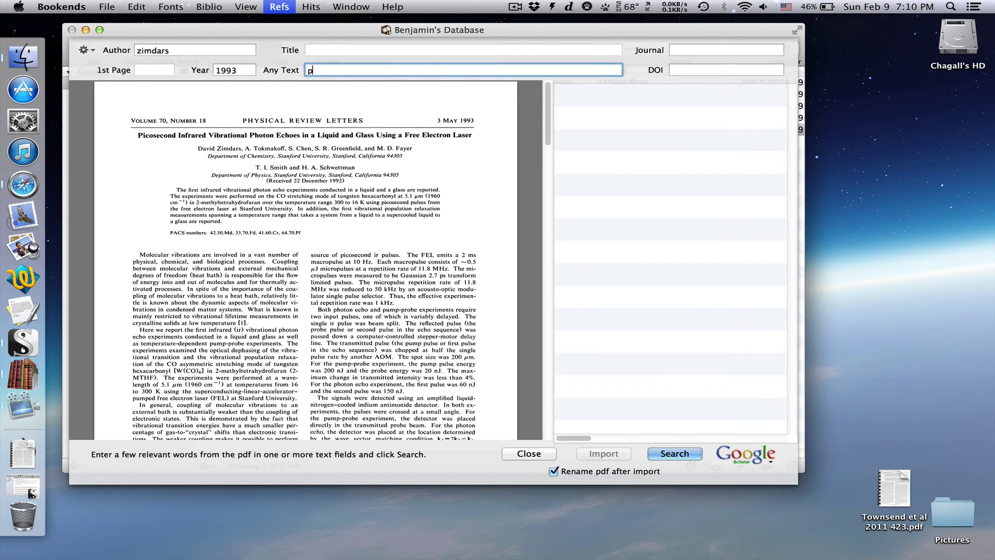
pyautogui.write('icosecond infrared')
pyautogui.click(668, 455)
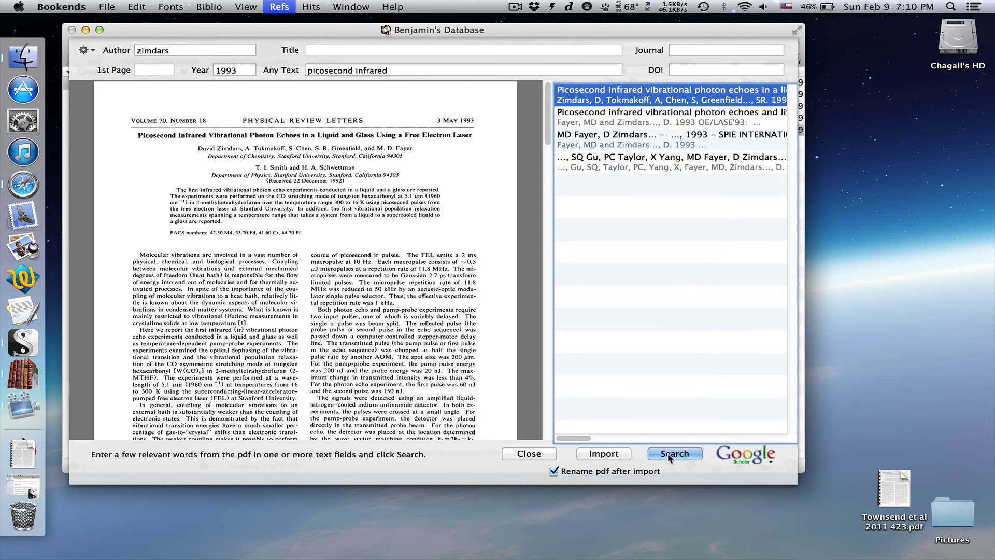
pyautogui.click(604, 455)
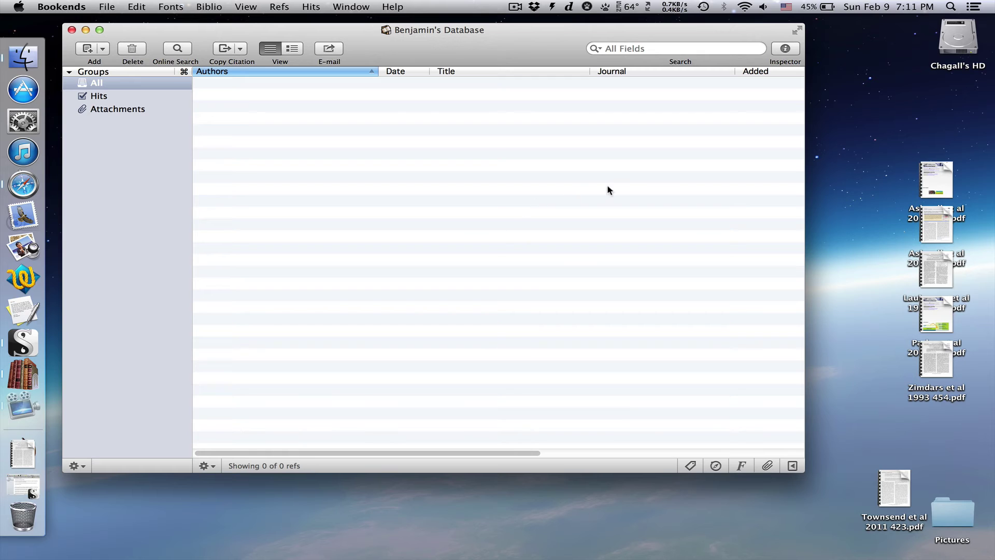
# - Make a new folder on the desktop and name it 'Watch Folder'
pyautogui.click(861, 159)
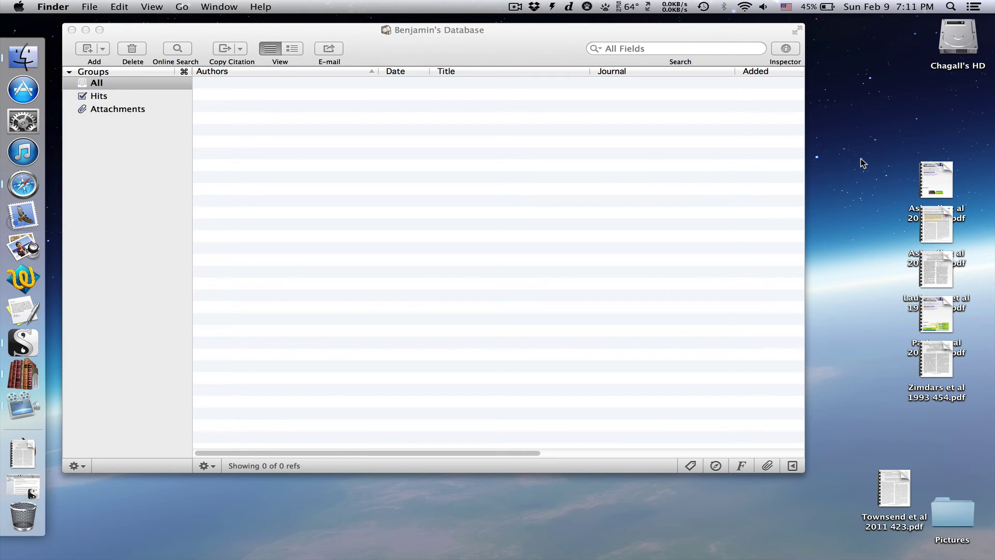
pyautogui.press('super+shift+n')
pyautogui.write('Wa')
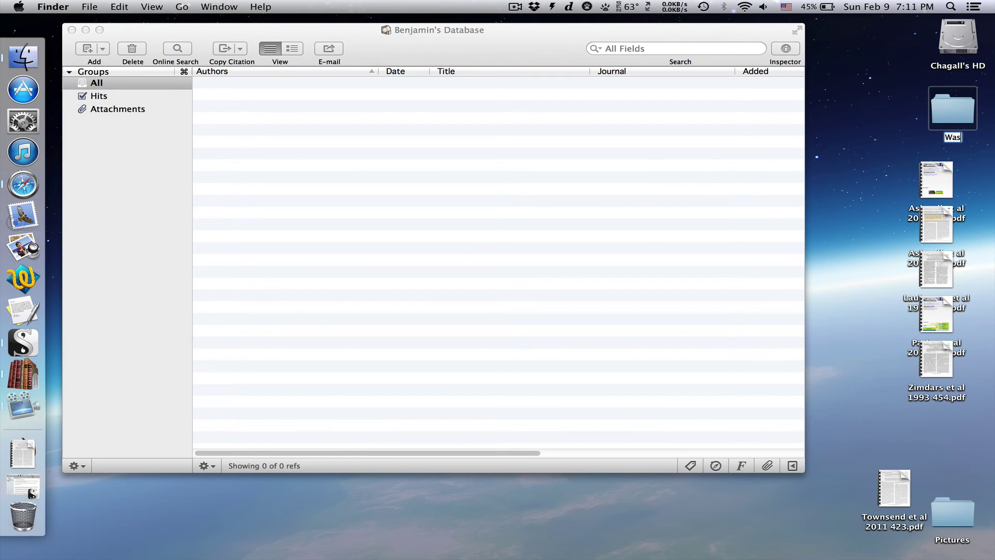
pyautogui.write('tch Folder')
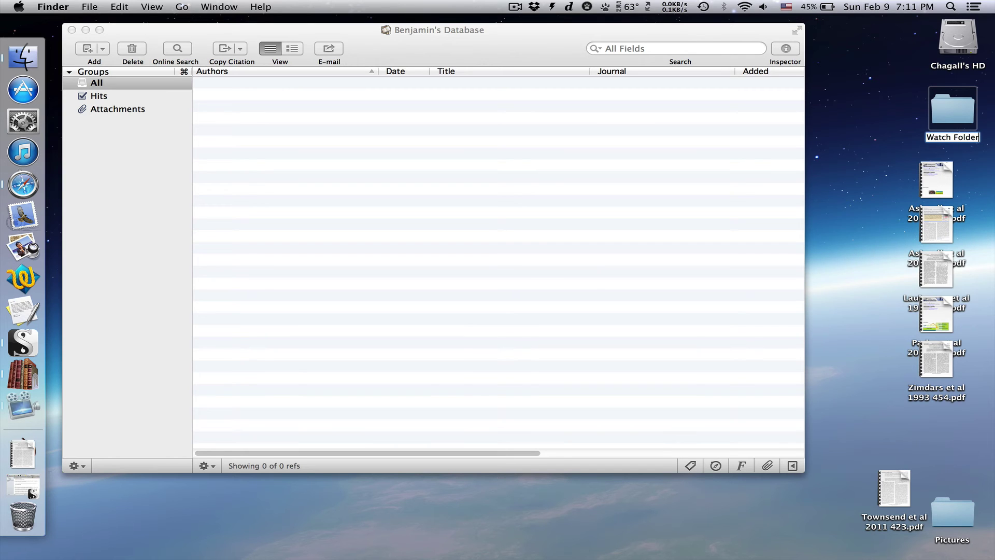
pyautogui.press('Return')
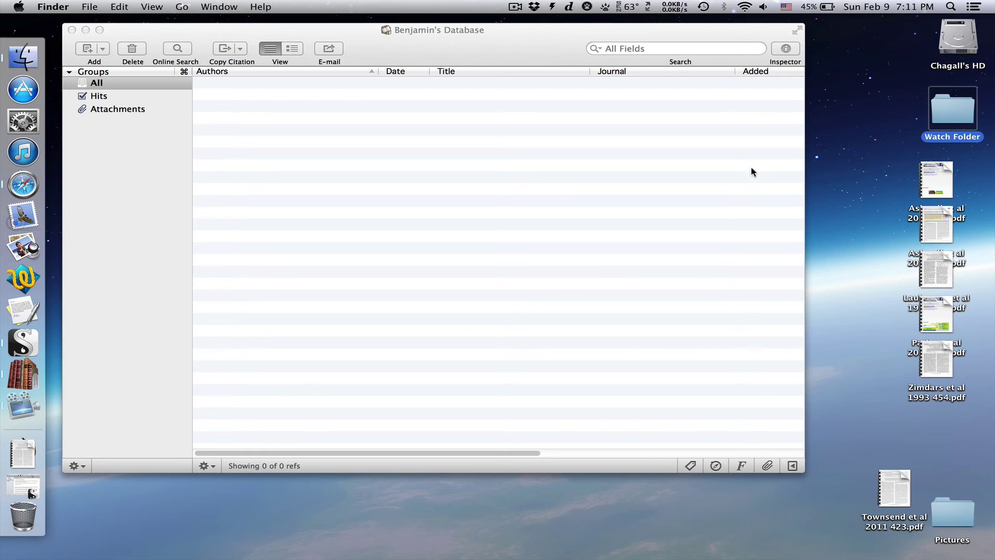
# - Configure Import From Watch Folder to watch Desktop/Watch Folder, importing into the All group, and save
pyautogui.click(545, 234)
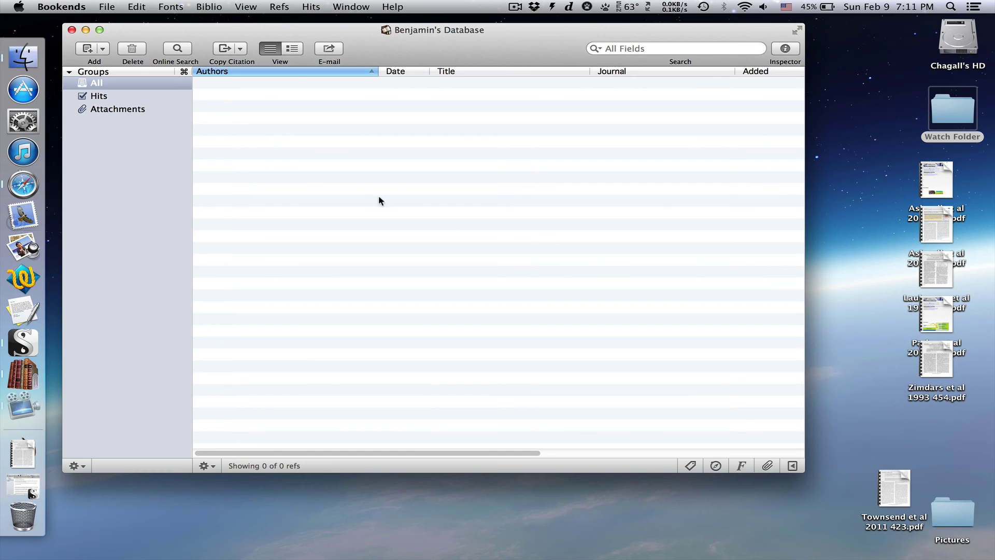
pyautogui.click(111, 5)
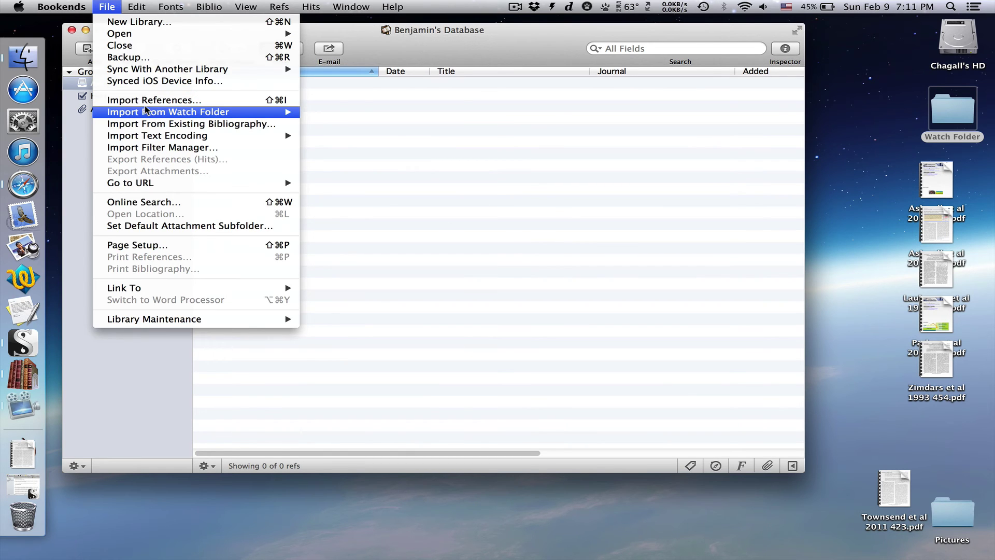
pyautogui.moveTo(146, 110)
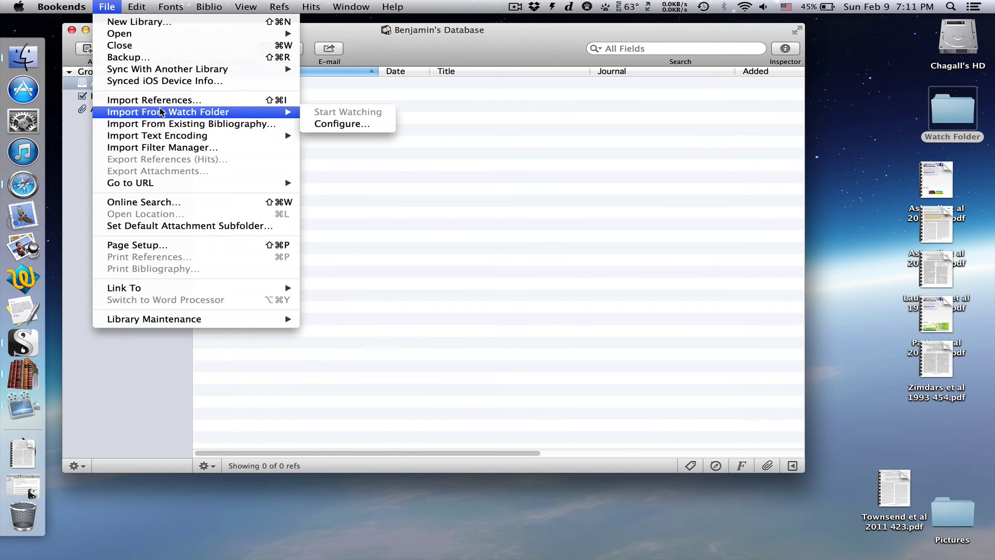
pyautogui.click(317, 123)
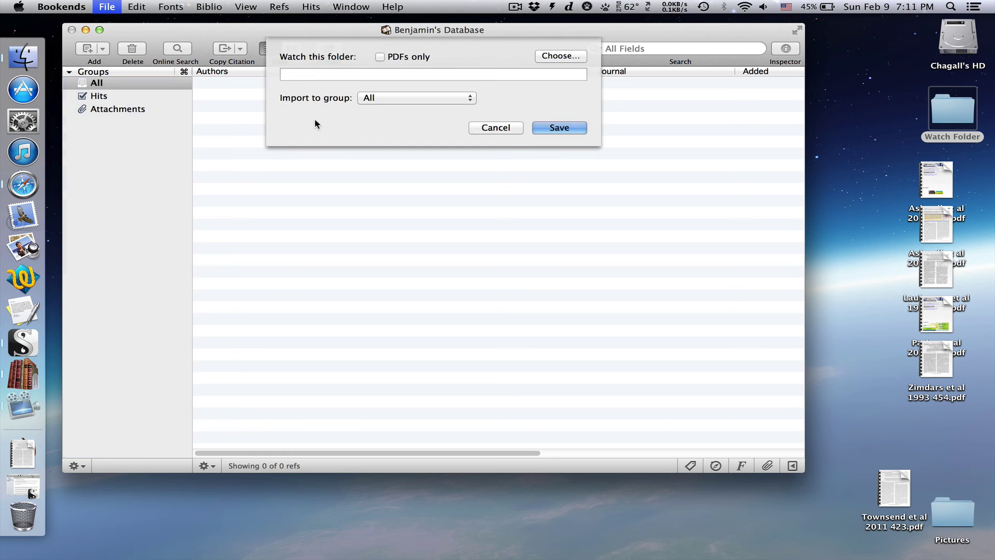
pyautogui.click(556, 58)
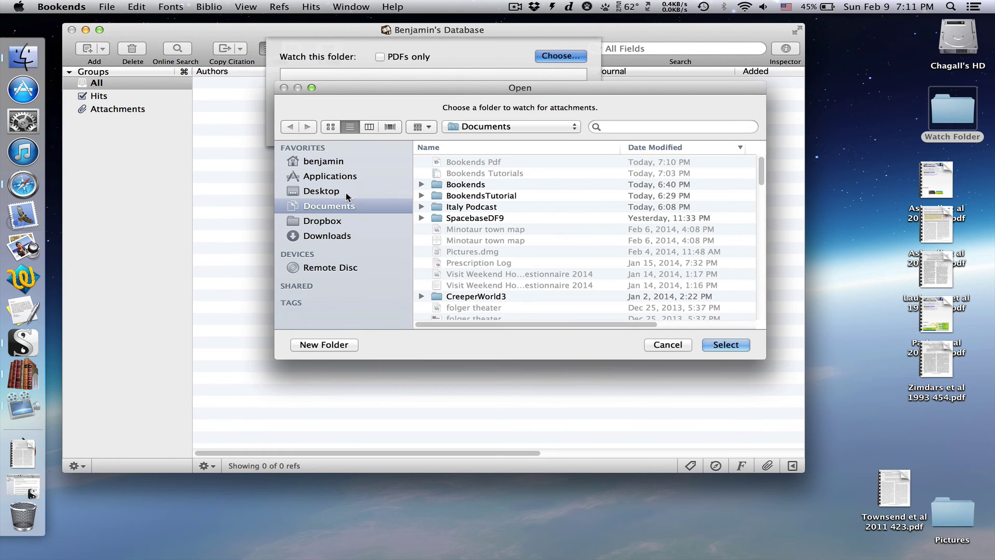
pyautogui.click(346, 191)
pyautogui.click(497, 161)
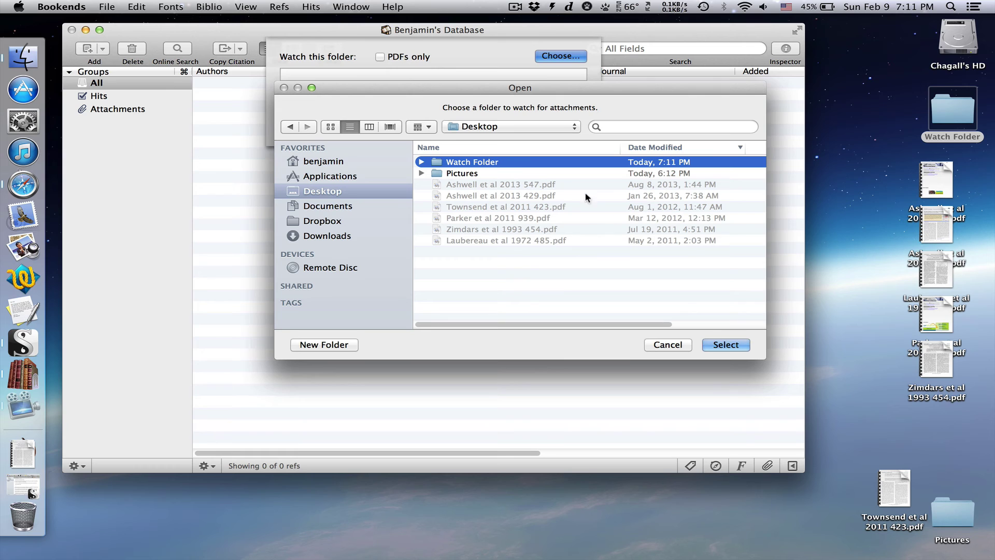
pyautogui.click(726, 345)
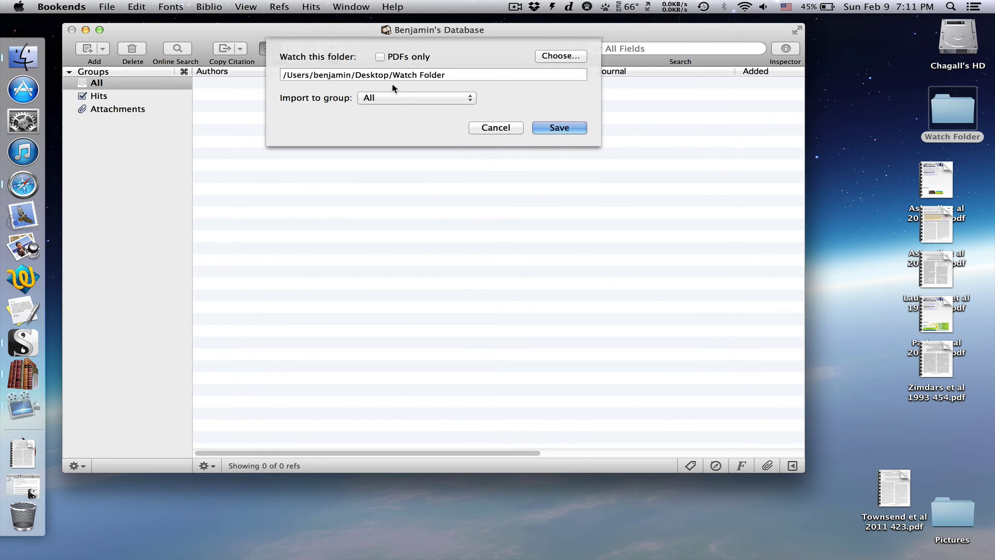
pyautogui.click(553, 130)
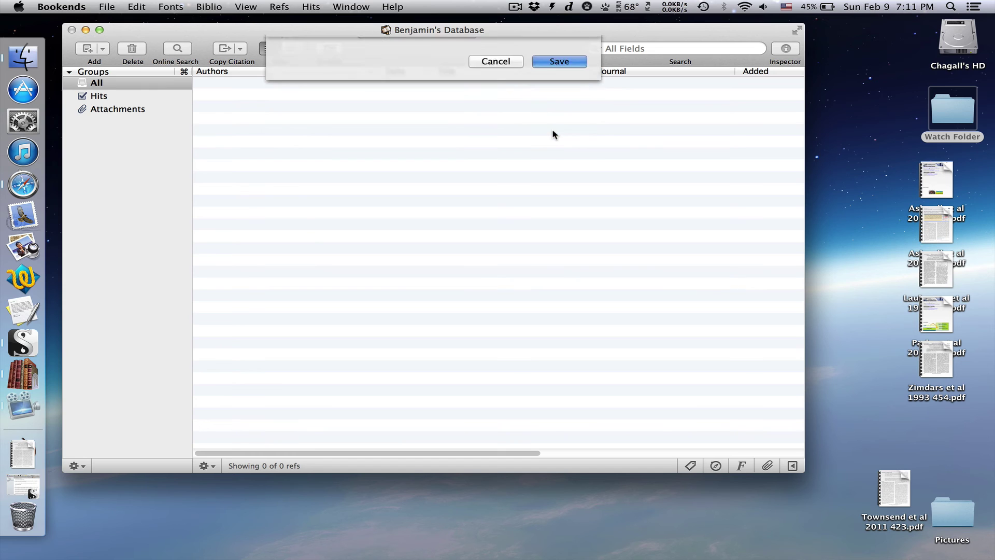
# - Open Watch Folder and drag the five desktop paper PDFs into it
pyautogui.doubleClick(945, 113)
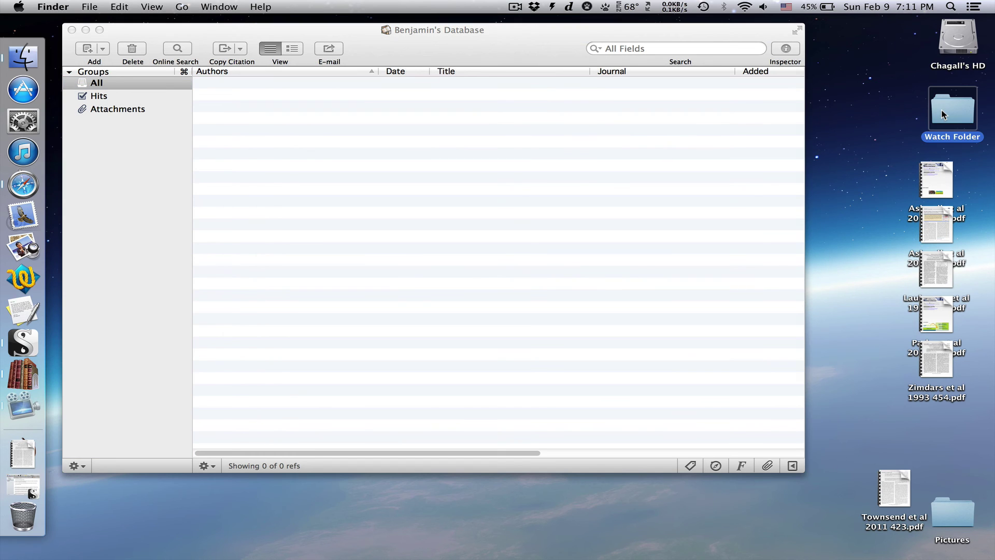
pyautogui.moveTo(614, 92); pyautogui.dragTo(628, 286)
pyautogui.moveTo(896, 159); pyautogui.dragTo(970, 403)
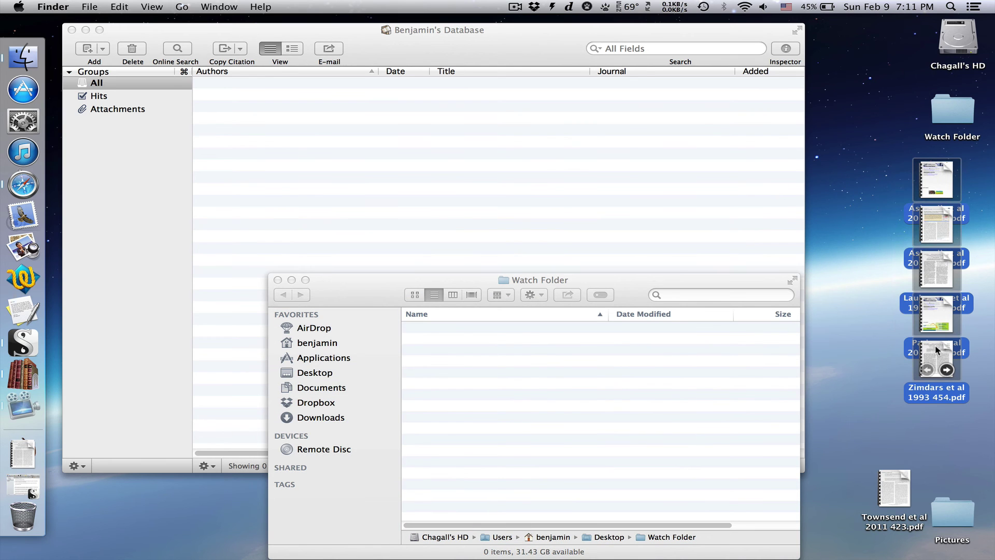
pyautogui.moveTo(933, 337); pyautogui.dragTo(686, 415)
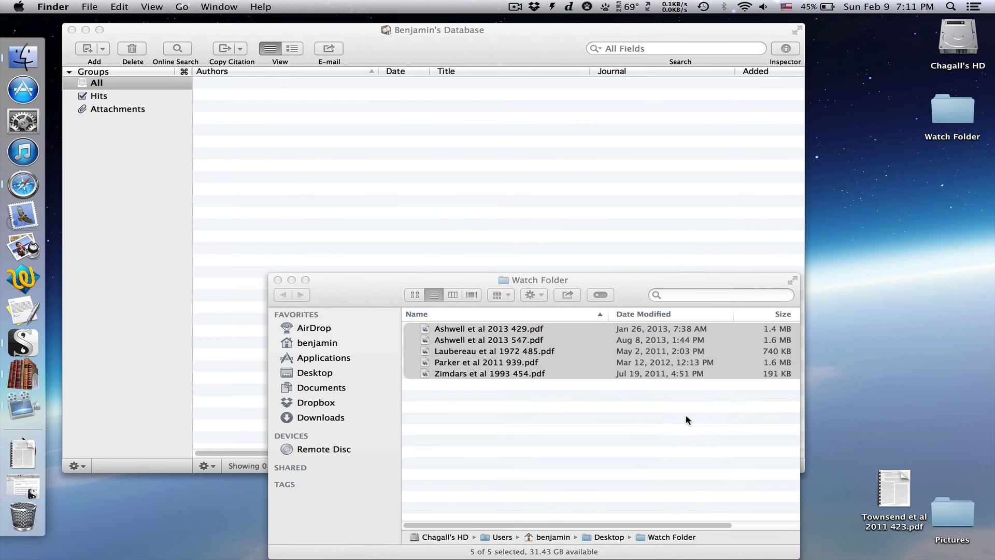
pyautogui.click(648, 438)
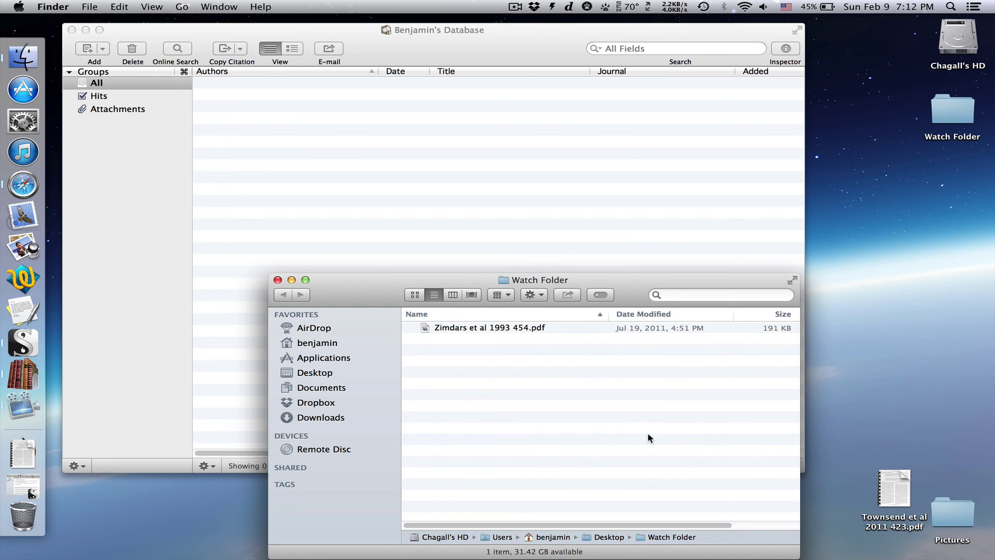
# - Show the All group, select the Laubereau attached-file reference, and start Refs > Autocomplete Paper
pyautogui.click(297, 123)
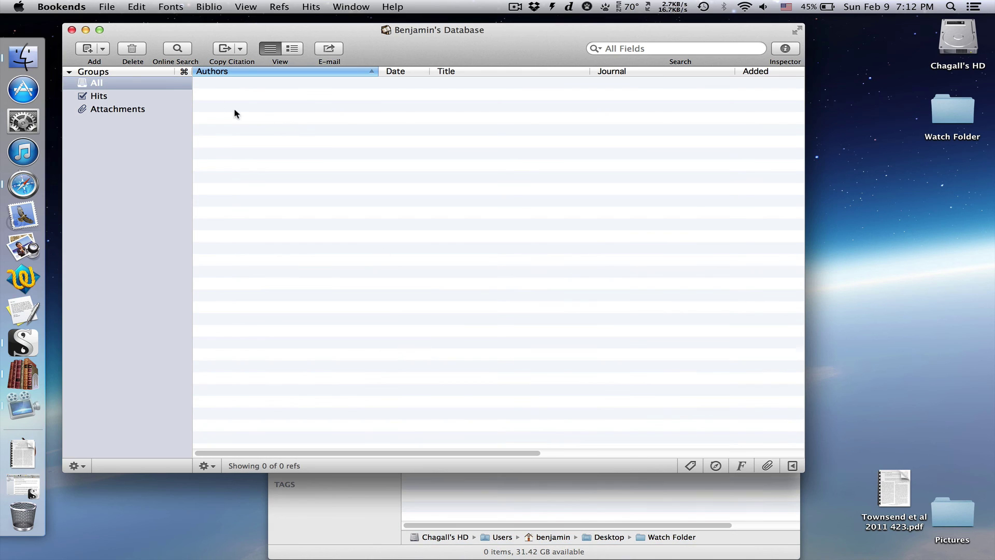
pyautogui.click(160, 83)
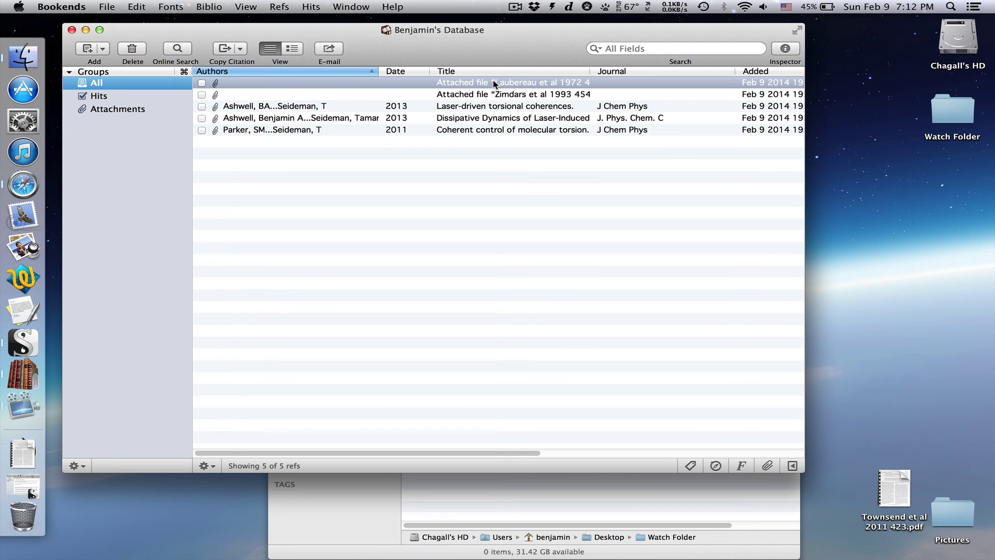
pyautogui.click(433, 83)
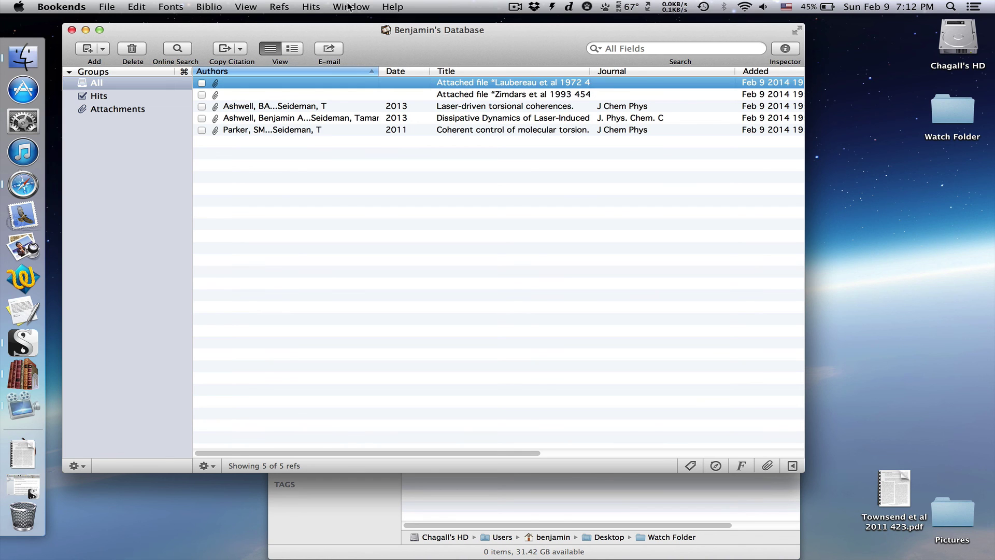
pyautogui.click(271, 4)
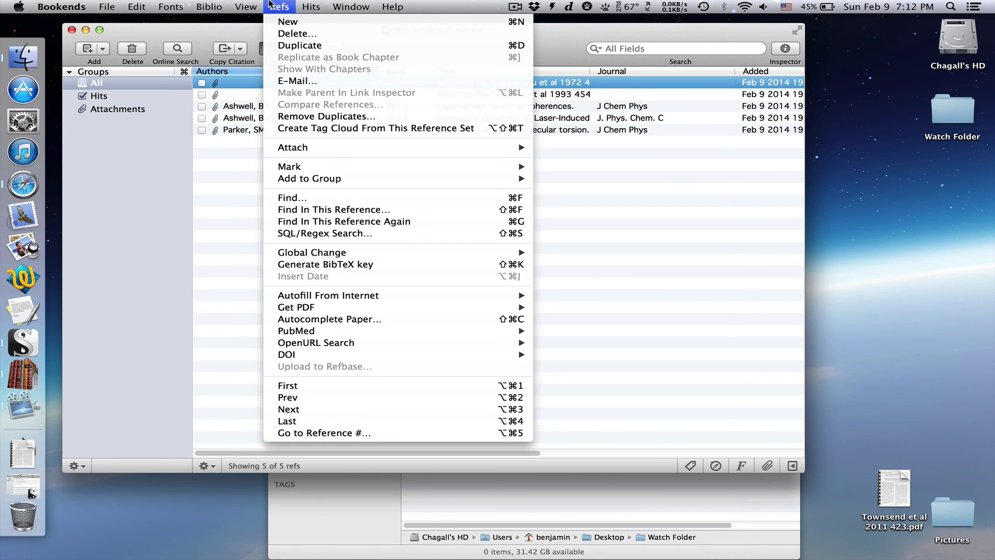
pyautogui.click(299, 320)
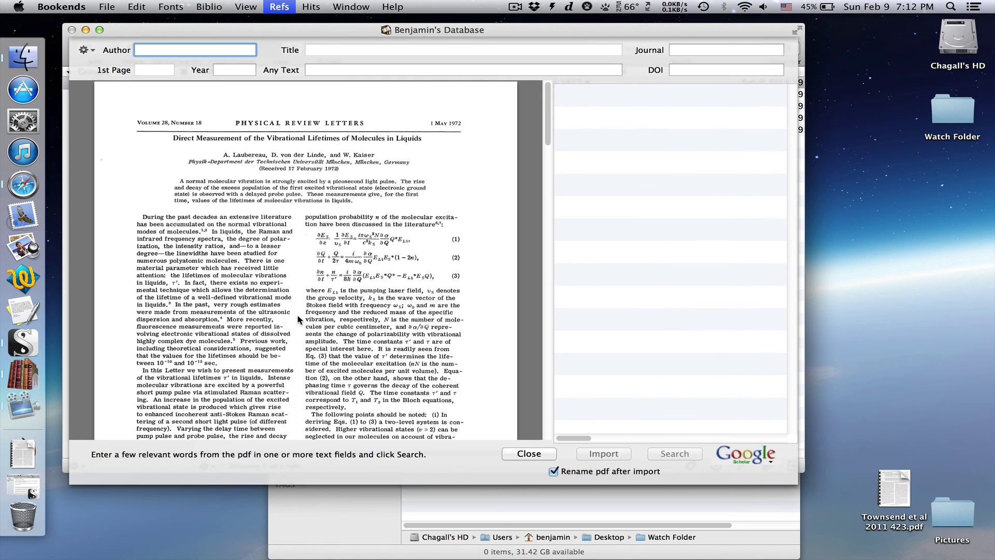